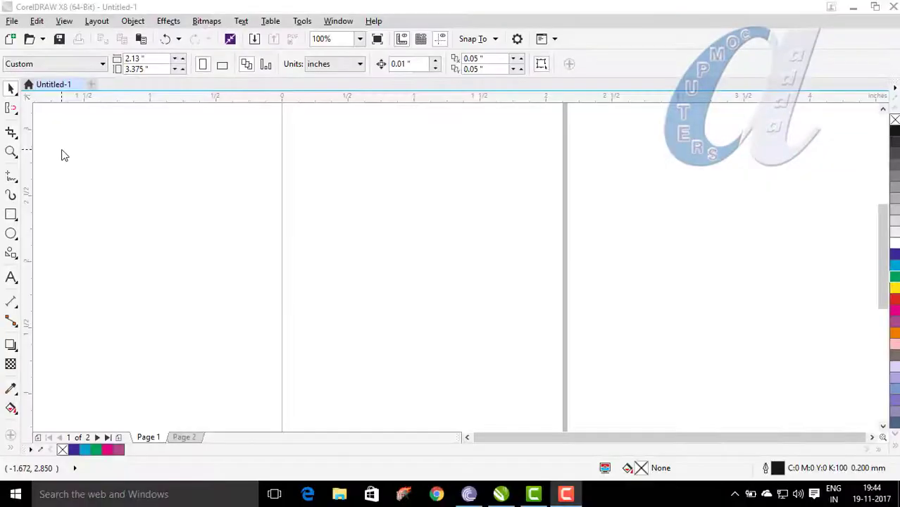
Draw a jagged lightning-bolt basic shape about 0.8 by 1.5 inches on the page and fill it with red.
left_click(14, 256)
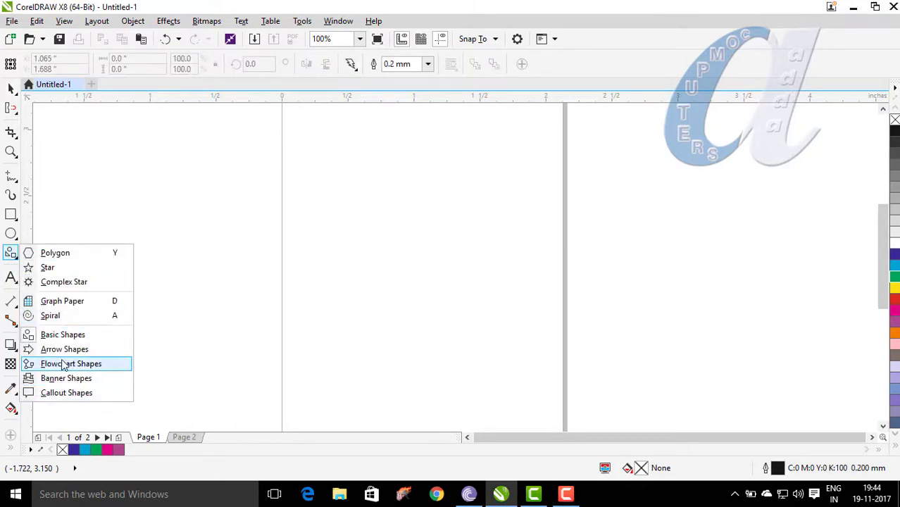
left_click(60, 336)
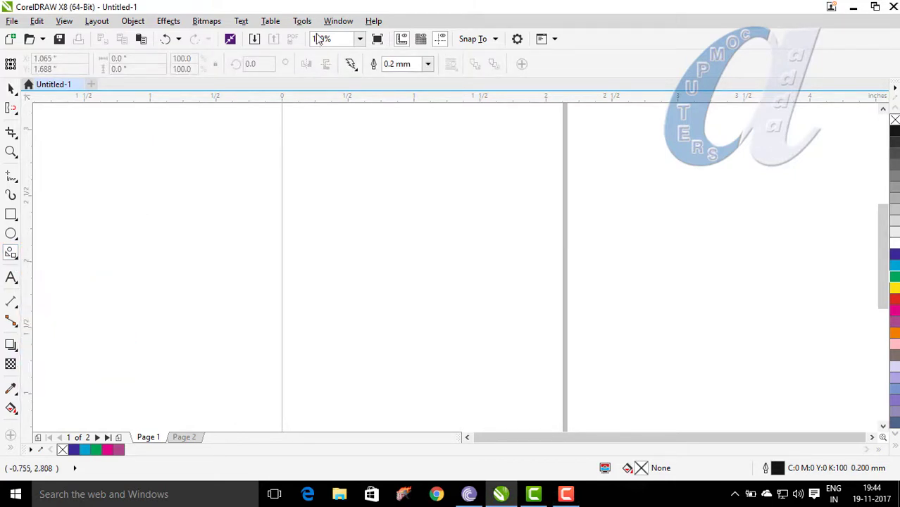
left_click(352, 71)
left_click(340, 240)
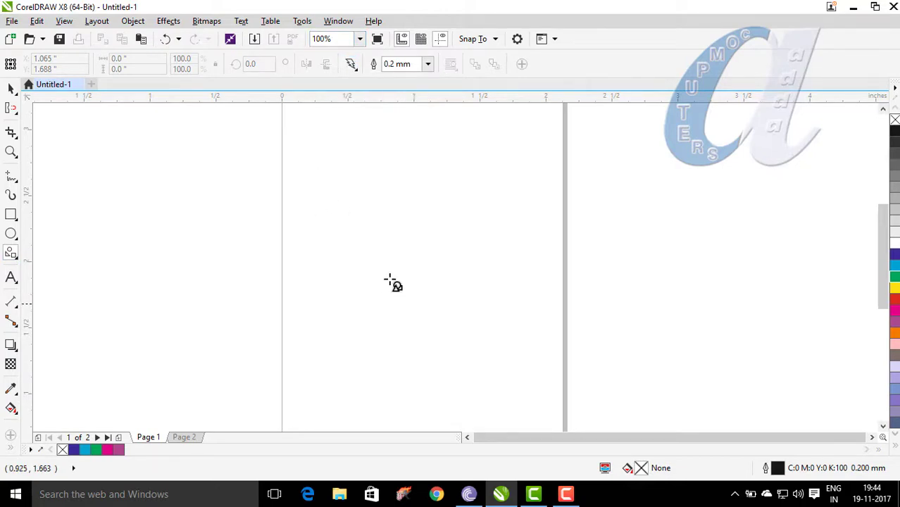
left_click_drag(378, 262, 432, 382)
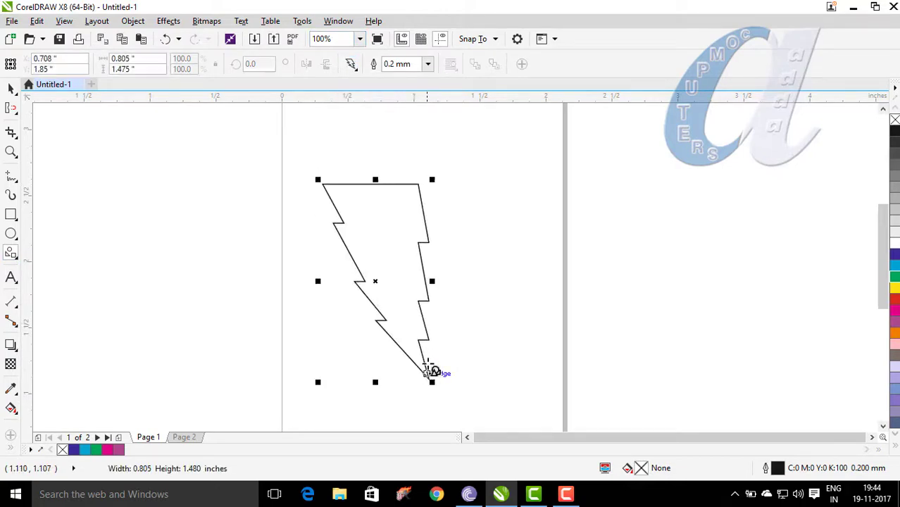
left_click(894, 301)
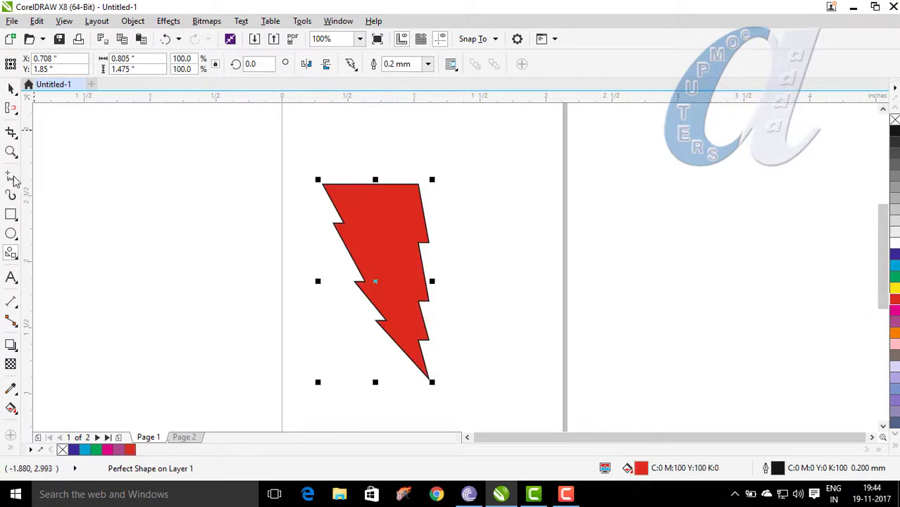
Draw a nine-point complex star about 1.15 by 1.24 inches beside the red shape, just off the page.
left_click(21, 262)
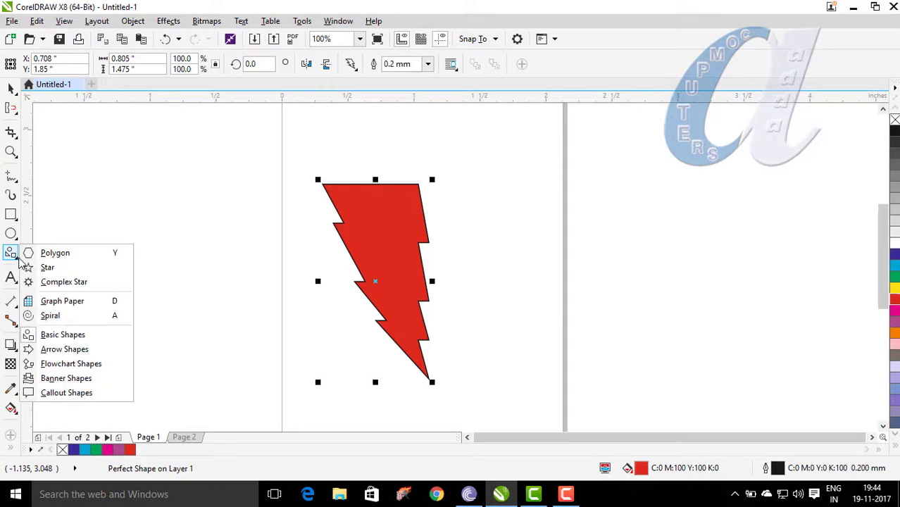
left_click(47, 281)
left_click_drag(111, 162, 272, 333)
Fill the complex star with blue and give it a magenta outline 0.75 mm wide.
left_click(894, 255)
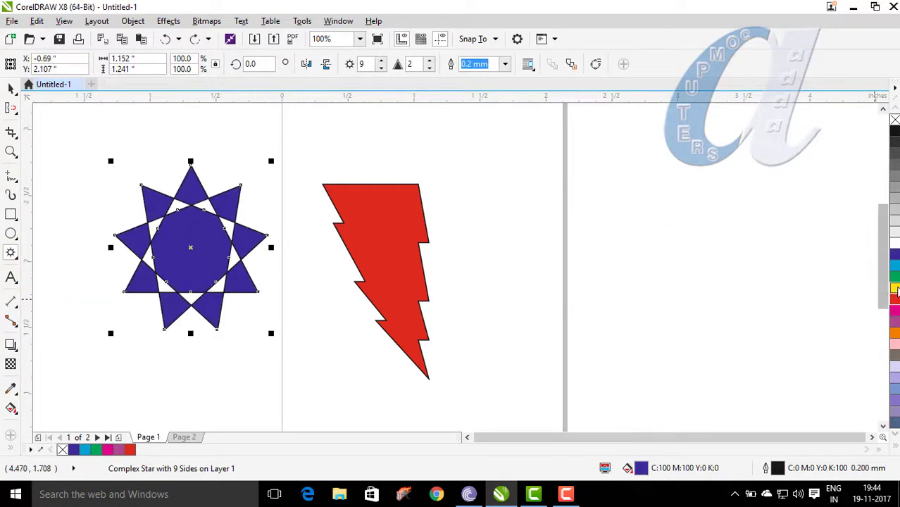
right_click(894, 312)
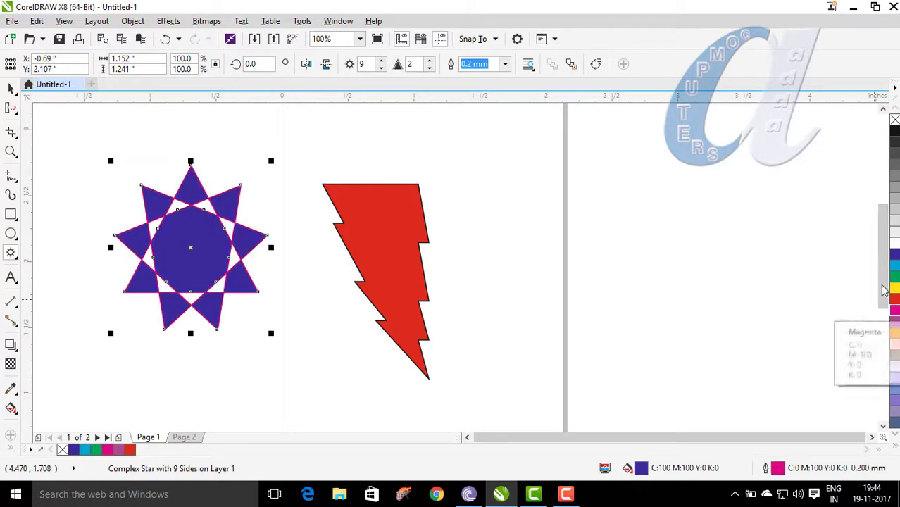
left_click(506, 65)
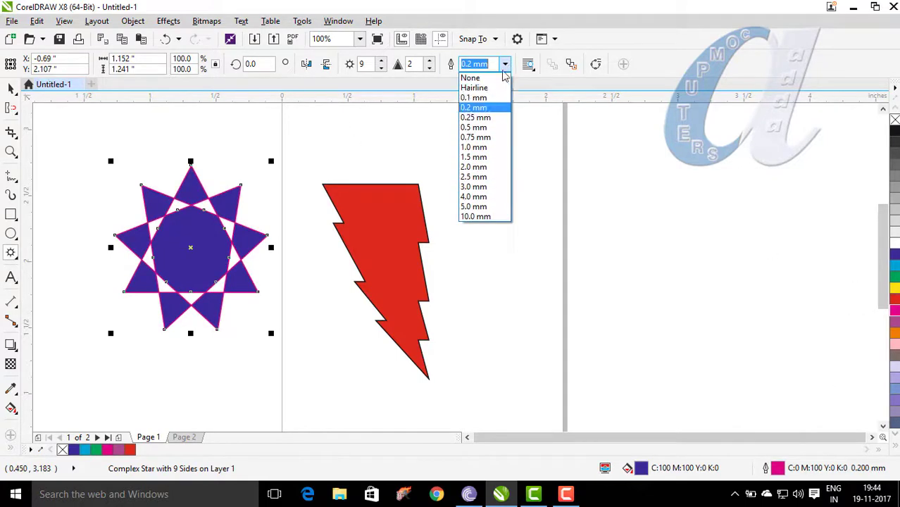
left_click(484, 138)
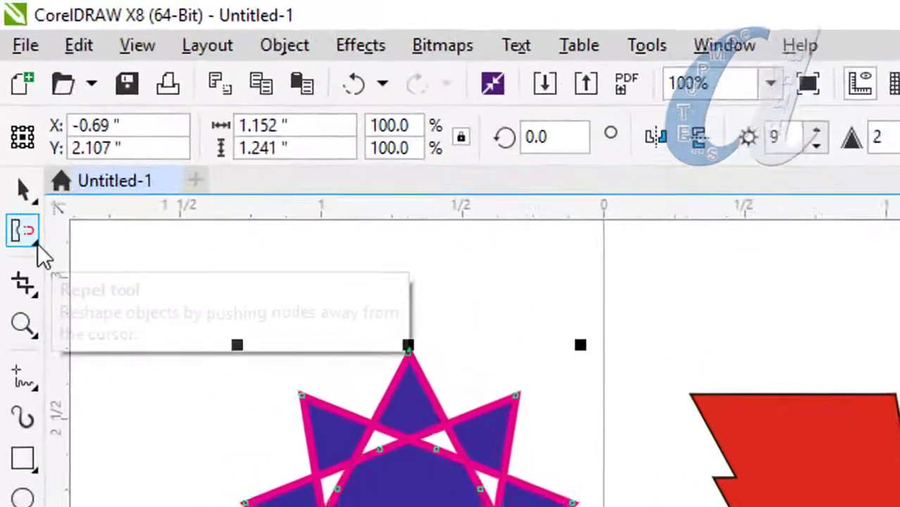
Using the Smooth tool with a nib resized to 0.41 inches, round off the three upper points of the star.
left_click(15, 113)
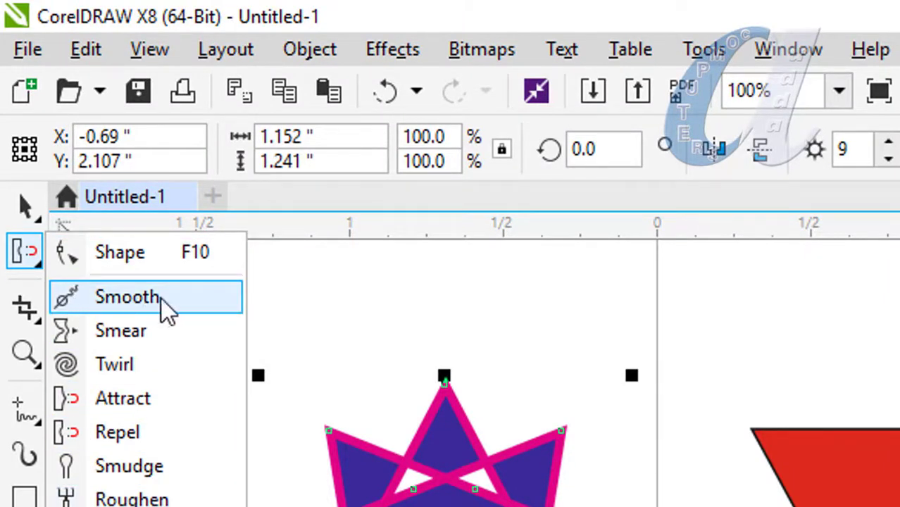
left_click(103, 302)
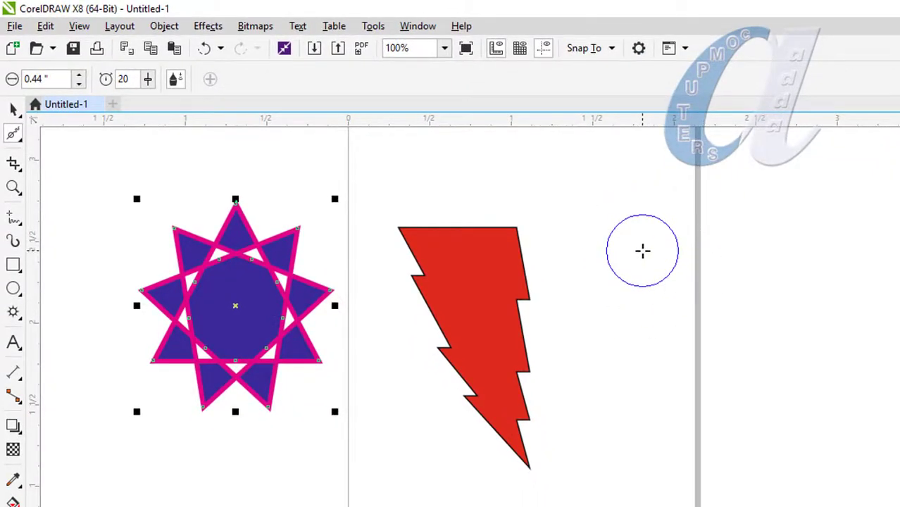
mouse_move(637, 264)
left_mouse_down()
mouse_move(697, 207)
mouse_move(634, 259)
left_mouse_up()
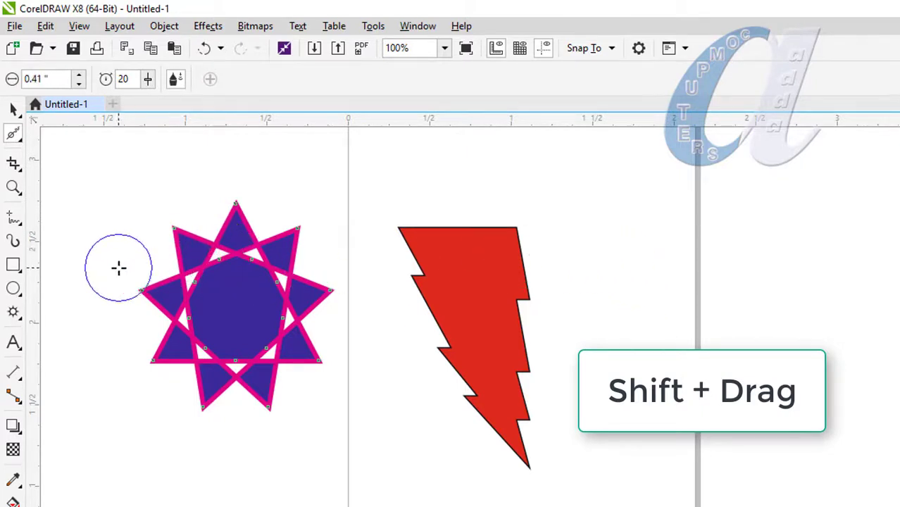
scroll(154, 230, "up", 1)
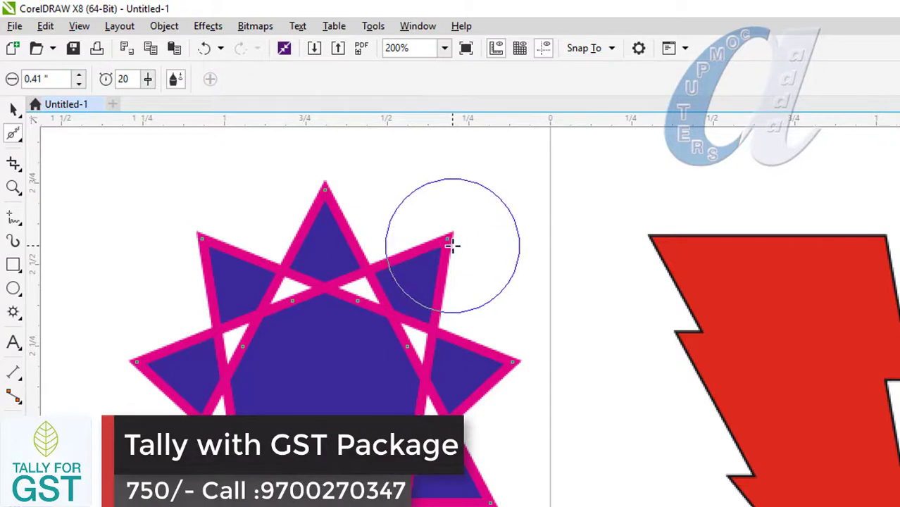
mouse_move(450, 238)
left_mouse_down()
mouse_move(417, 271)
mouse_move(439, 248)
mouse_move(321, 191)
mouse_move(317, 281)
mouse_move(325, 169)
mouse_move(316, 243)
mouse_move(222, 221)
mouse_move(205, 245)
mouse_move(236, 283)
mouse_move(203, 241)
mouse_move(257, 306)
mouse_move(285, 297)
left_mouse_up()
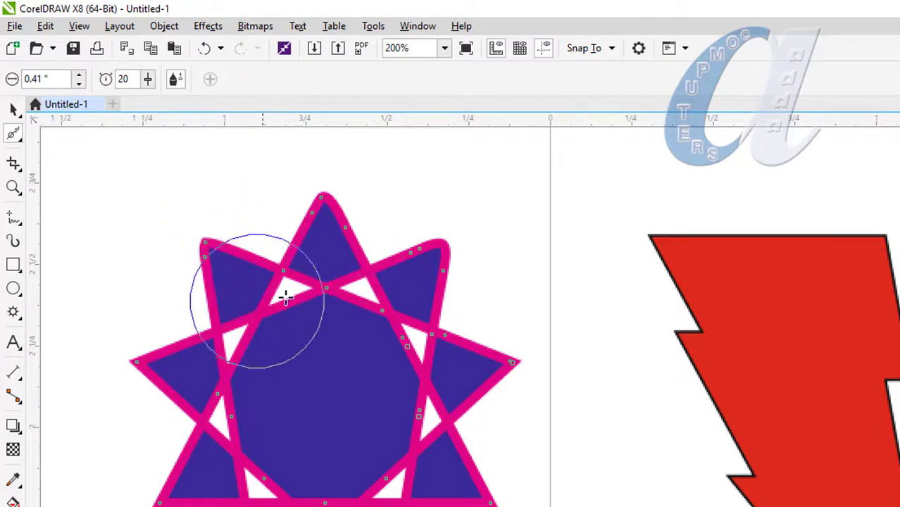
Smooth away the upper notch on the left edge of the red shape until it becomes a flowing curve.
scroll(654, 389, "up", 1)
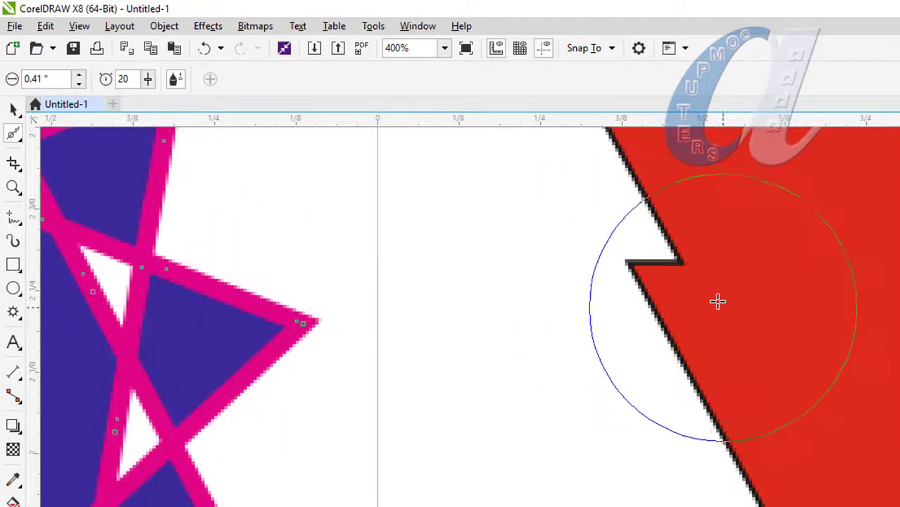
scroll(701, 279, "down", 2)
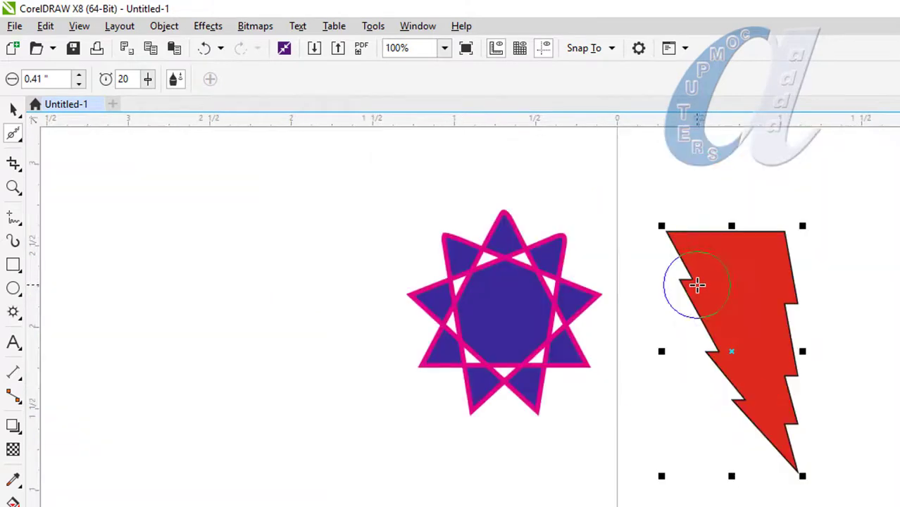
scroll(699, 285, "up", 1)
mouse_move(659, 268)
left_mouse_down()
mouse_move(743, 315)
mouse_move(772, 317)
mouse_move(686, 284)
left_mouse_up()
scroll(686, 285, "up", 1)
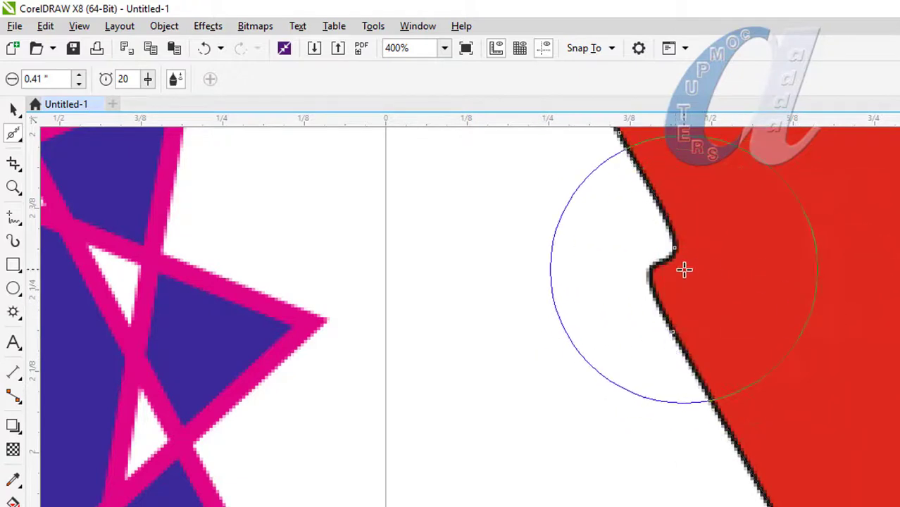
scroll(679, 276, "down", 2)
scroll(765, 304, "up", 3)
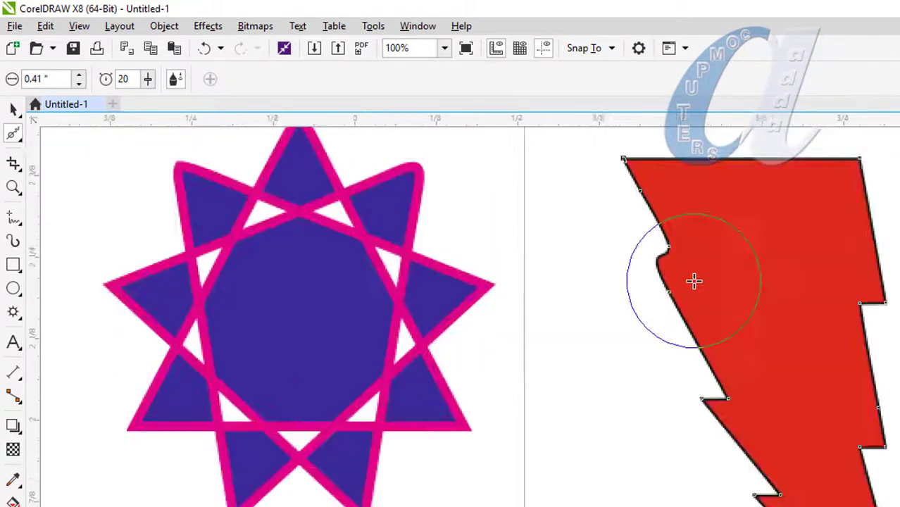
scroll(586, 249, "down", 1)
mouse_move(581, 228)
left_mouse_down()
mouse_move(612, 263)
mouse_move(652, 281)
mouse_move(716, 273)
mouse_move(582, 227)
mouse_move(614, 271)
mouse_move(690, 286)
mouse_move(679, 231)
mouse_move(611, 201)
mouse_move(479, 180)
mouse_move(589, 210)
mouse_move(494, 216)
mouse_move(579, 217)
mouse_move(593, 241)
left_mouse_up()
scroll(593, 241, "down", 1)
scroll(636, 226, "up", 1)
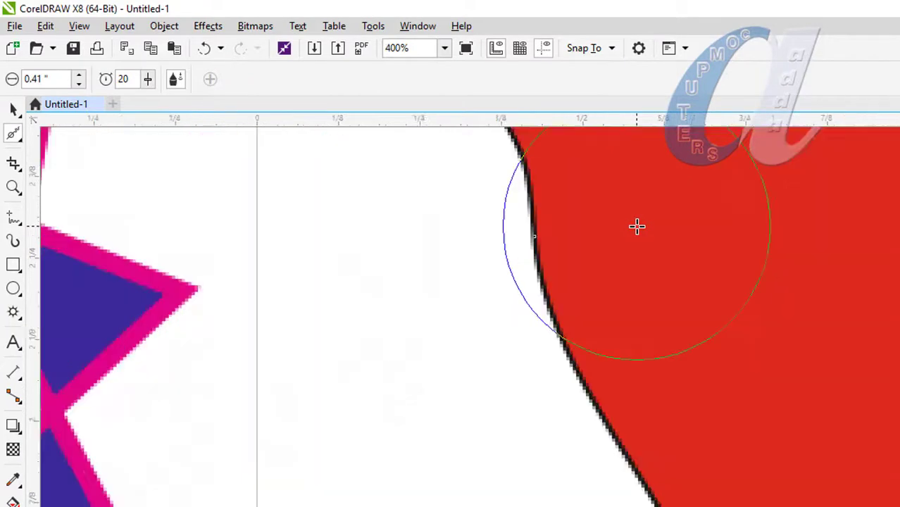
scroll(553, 217, "up", 1)
scroll(535, 209, "down", 3)
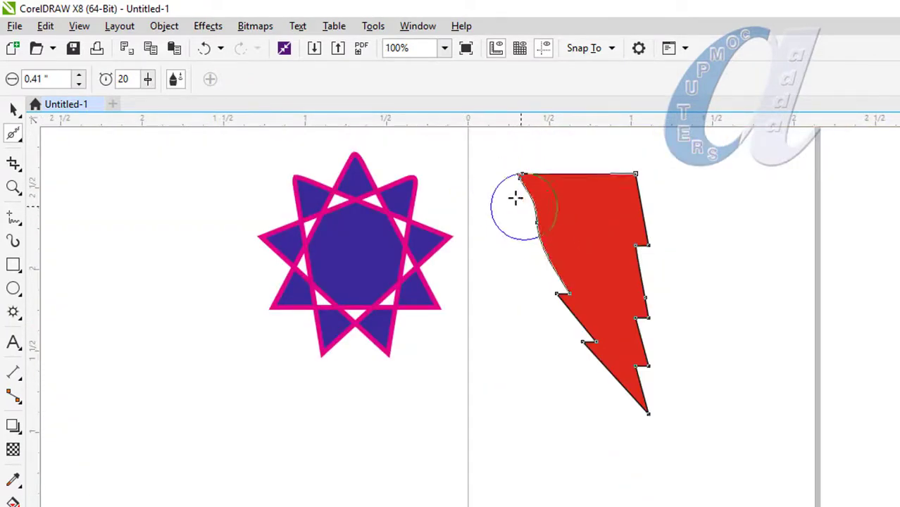
Smooth the corners of the upper notch on the right edge of the red shape.
scroll(92, 225, "up", 1)
scroll(92, 226, "up", 1)
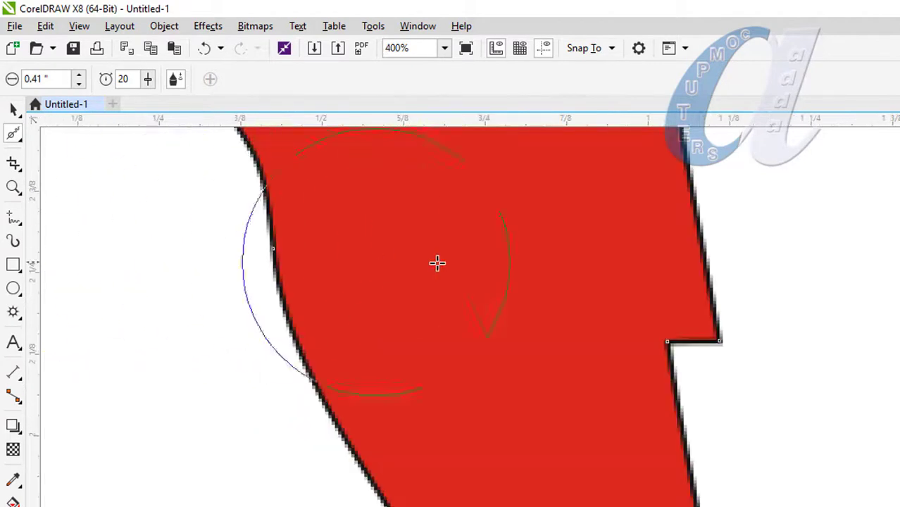
mouse_move(633, 292)
left_mouse_down()
mouse_move(716, 341)
mouse_move(666, 290)
mouse_move(692, 331)
mouse_move(558, 273)
left_mouse_up()
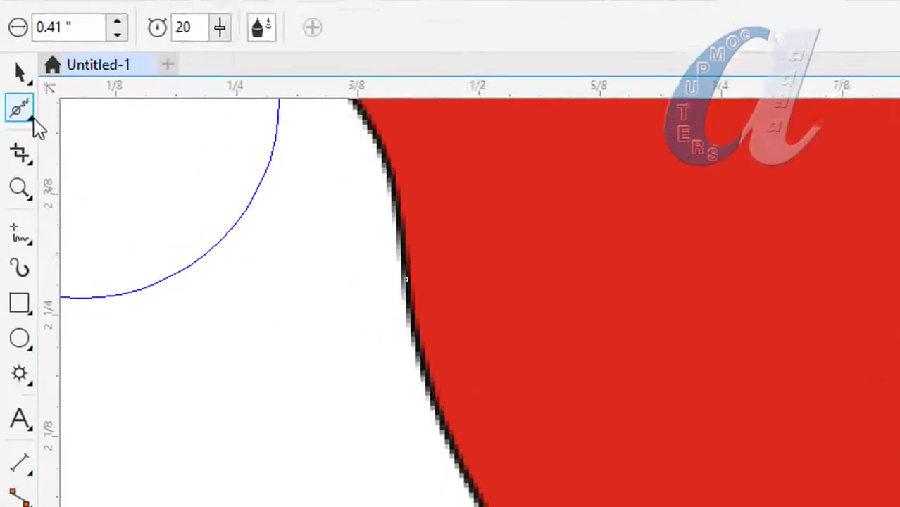
Apply the Roughen tool along the upper right and left edges of the red shape to create small jagged spikes.
left_click(18, 138)
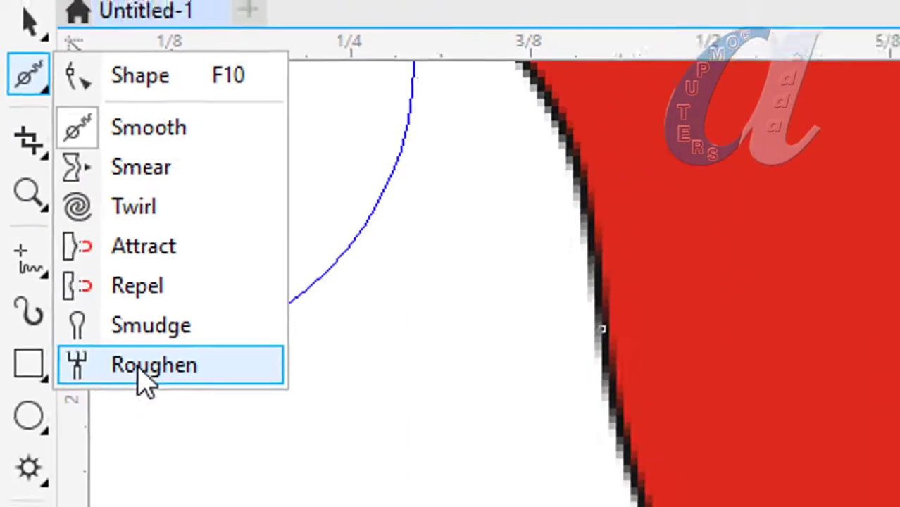
left_click(160, 405)
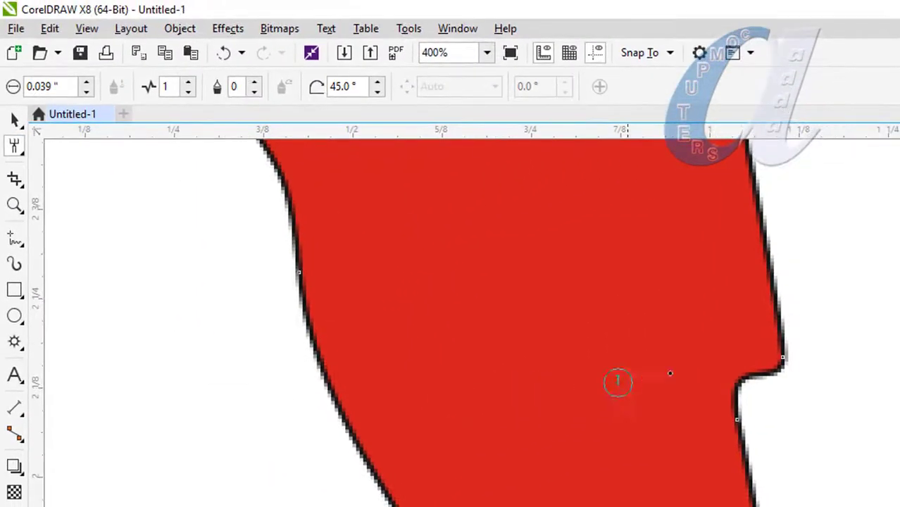
scroll(789, 325, "up", 2)
scroll(747, 317, "down", 2)
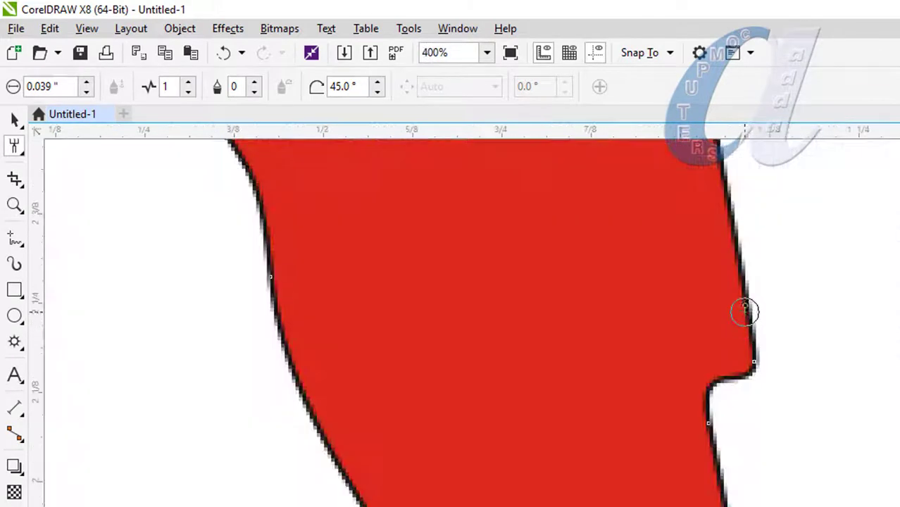
left_click_drag(743, 375, 700, 406)
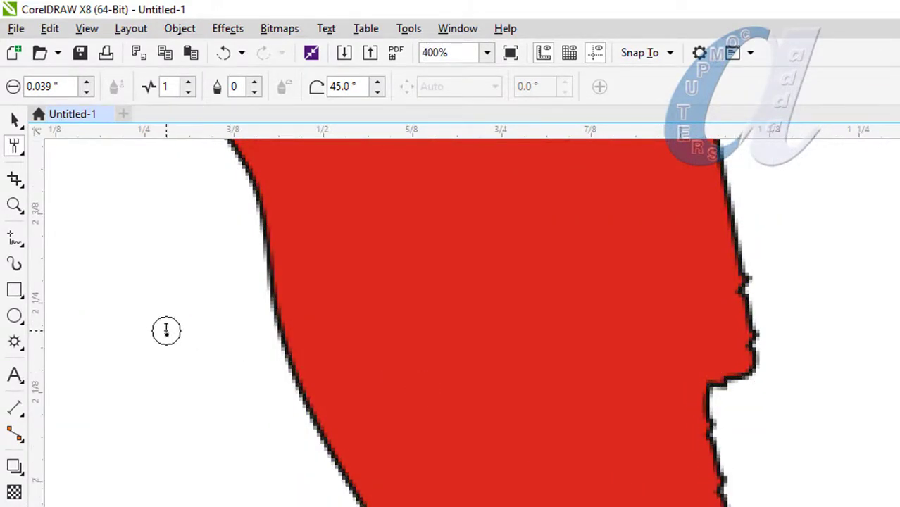
mouse_move(287, 338)
left_mouse_down()
mouse_move(269, 305)
mouse_move(268, 247)
left_mouse_up()
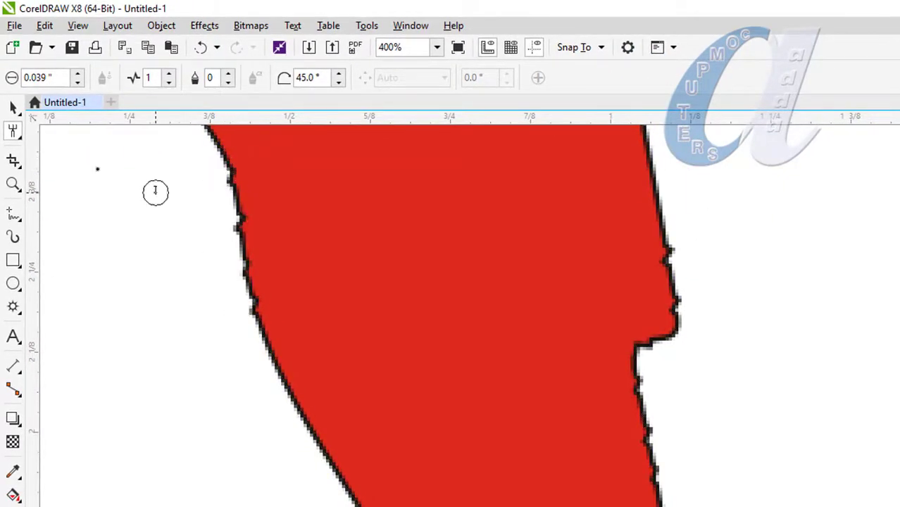
Return to the Smooth tool and smooth out the roughened left and right edges of the red shape.
left_click(20, 140)
left_click(61, 156)
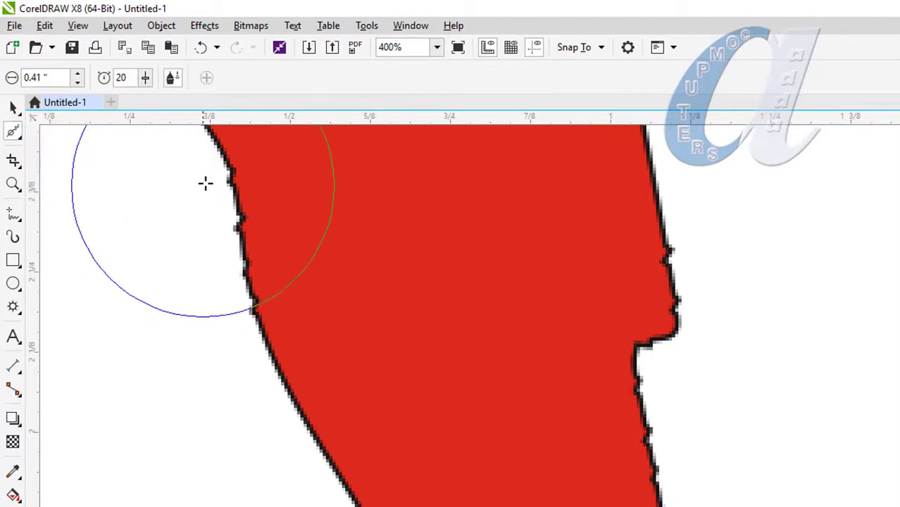
mouse_move(250, 286)
left_mouse_down()
mouse_move(302, 348)
mouse_move(292, 307)
mouse_move(259, 263)
mouse_move(320, 388)
left_mouse_up()
mouse_move(667, 328)
left_mouse_down()
mouse_move(659, 287)
mouse_move(672, 256)
mouse_move(633, 460)
mouse_move(644, 481)
mouse_move(662, 431)
mouse_move(640, 399)
mouse_move(663, 498)
mouse_move(650, 439)
mouse_move(687, 323)
mouse_move(673, 304)
left_mouse_up()
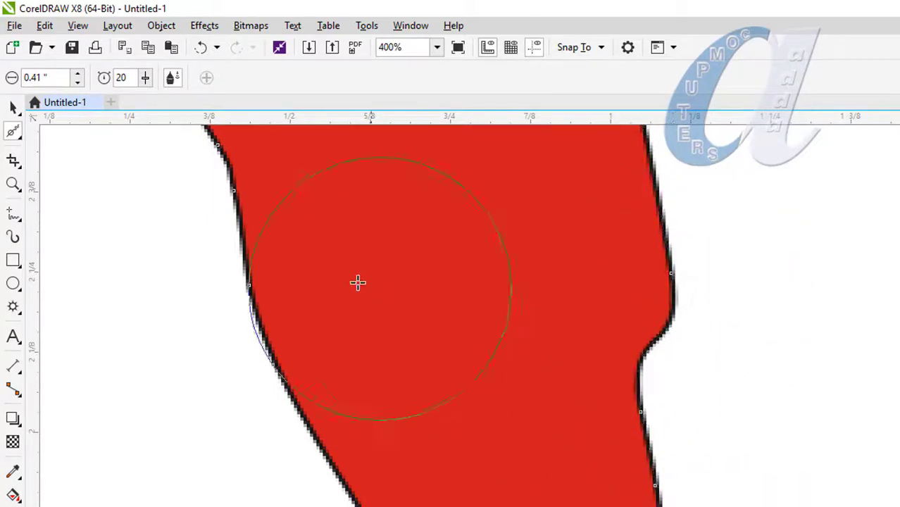
Apply the Twirl tool to the bottom tip of the red shape to curl it into a spiral.
scroll(323, 263, "down", 3)
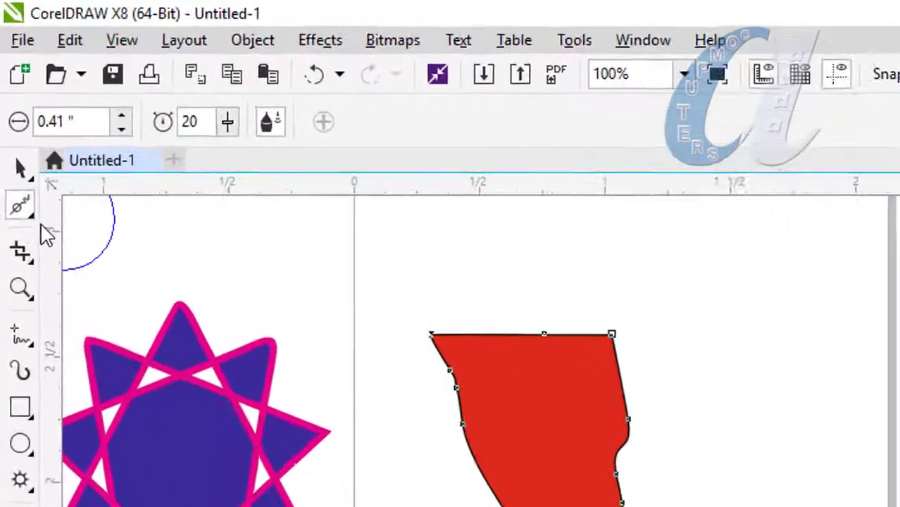
left_click(15, 134)
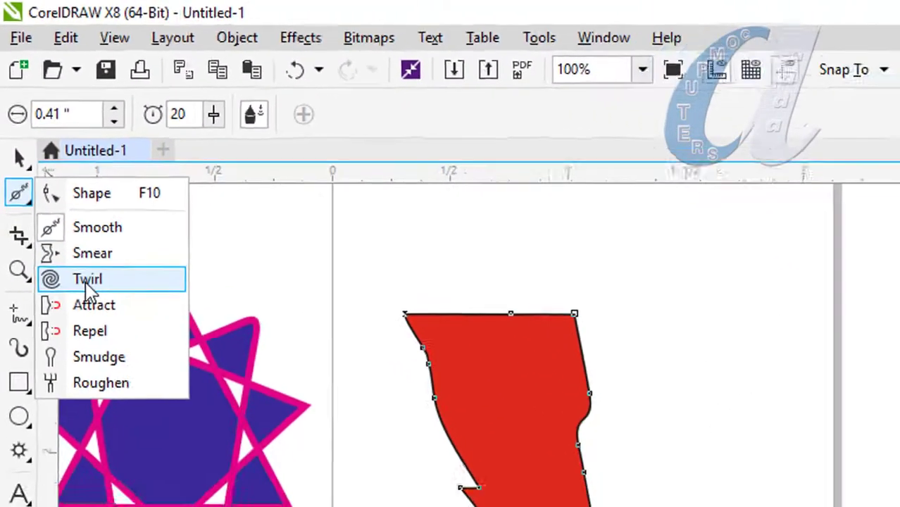
left_click(105, 339)
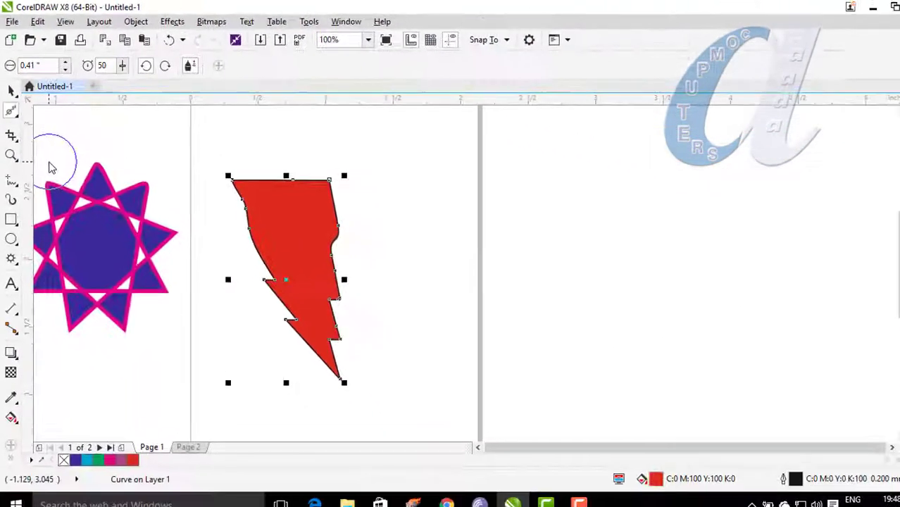
scroll(250, 380, "up", 1)
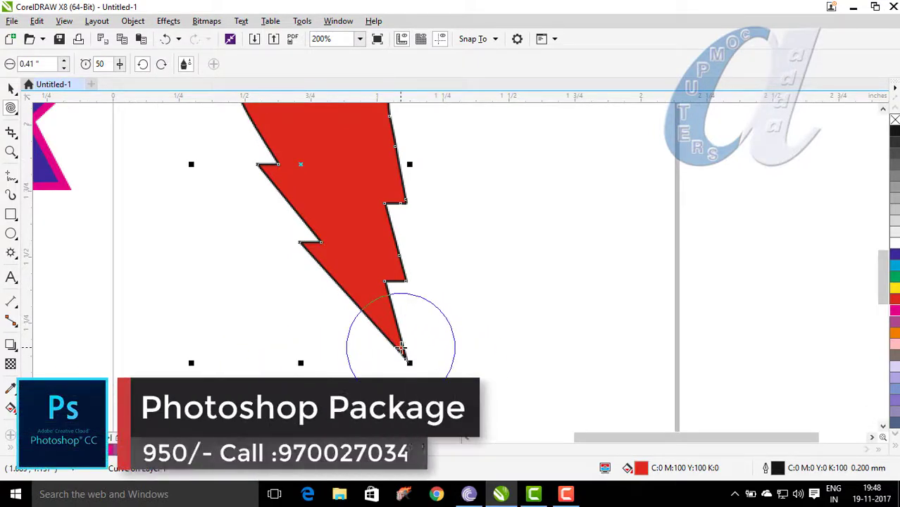
left_click_drag(401, 350, 391, 335)
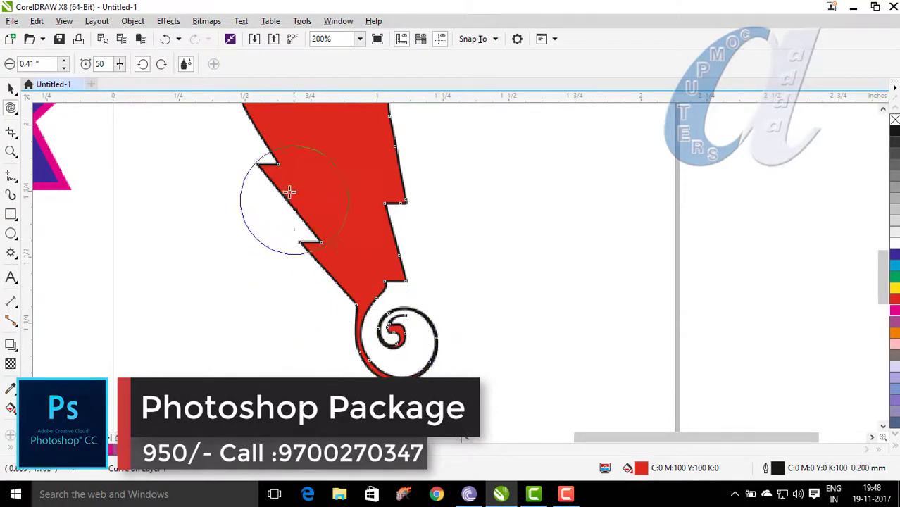
Twirl the upper notch on the left edge of the red shape into a spiral.
left_click_drag(264, 169, 264, 169)
scroll(289, 242, "down", 1)
scroll(289, 242, "down", 1)
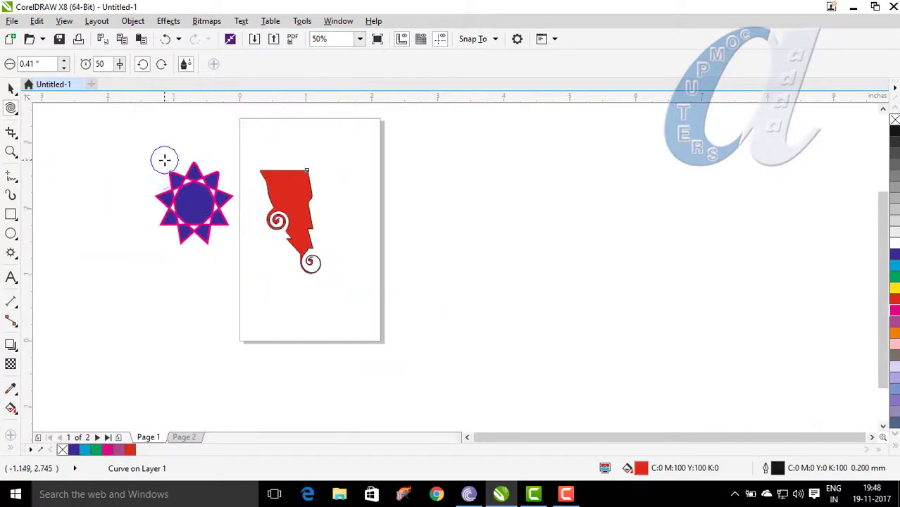
Twirl the upper left and upper right points of the blue star into curled spirals.
scroll(164, 160, "up", 2)
left_click(219, 237)
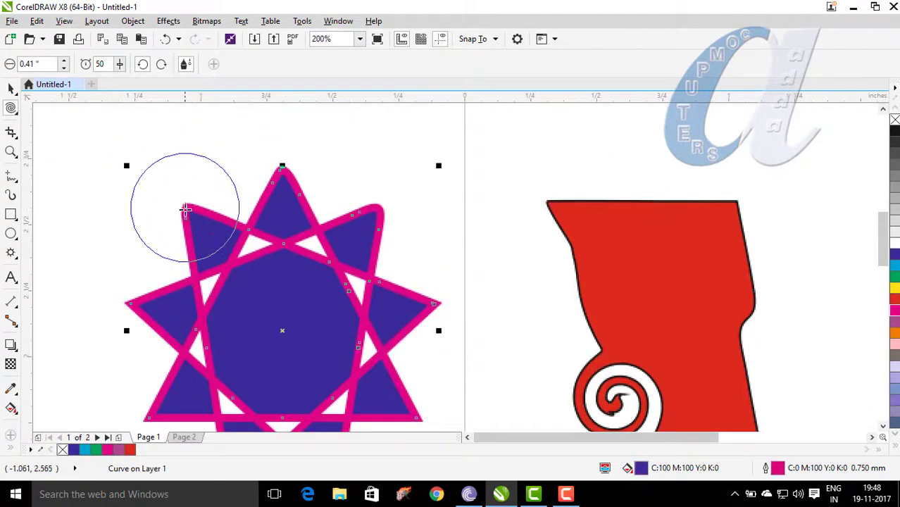
left_click_drag(185, 210, 191, 207)
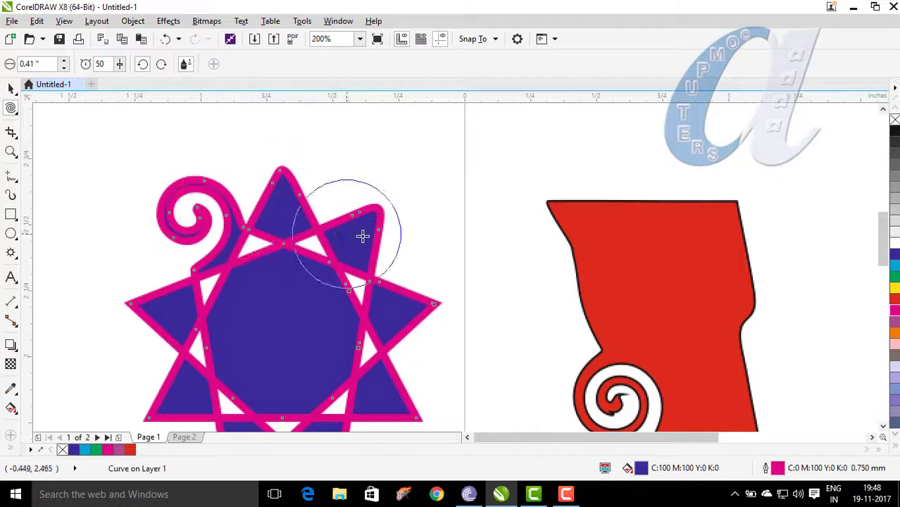
left_click_drag(375, 214, 375, 214)
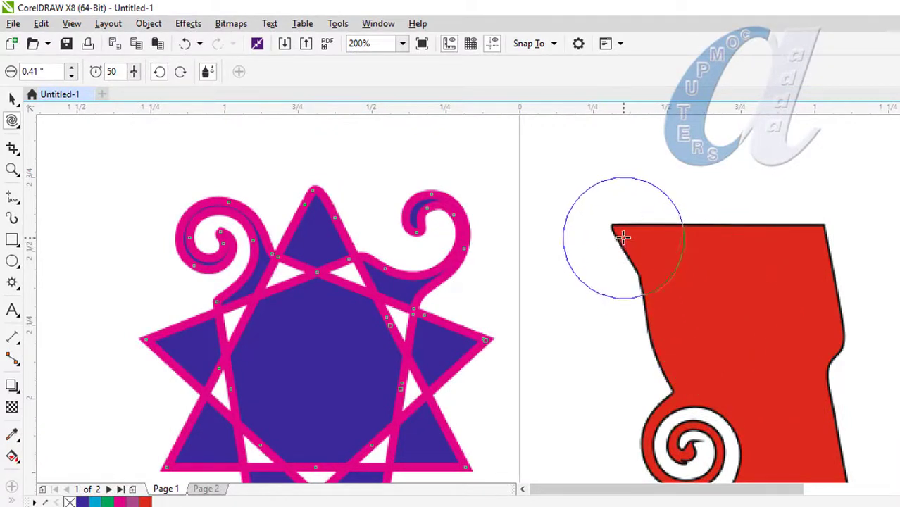
Twirl the two top corners and the right-edge notch of the red shape into curls.
left_click(653, 243)
left_click_drag(611, 225, 624, 239)
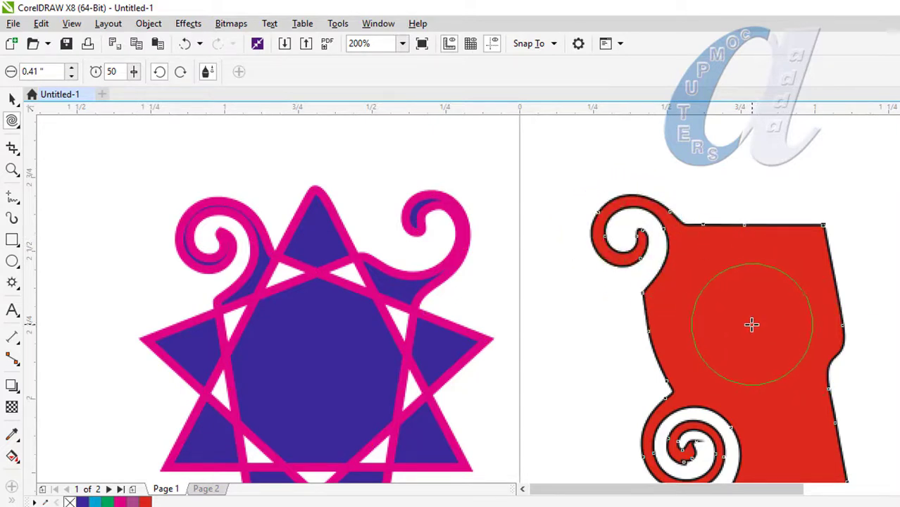
mouse_move(744, 321)
left_mouse_down()
mouse_move(784, 262)
mouse_move(813, 230)
mouse_move(824, 238)
mouse_move(787, 295)
mouse_move(828, 348)
mouse_move(832, 376)
mouse_move(864, 407)
mouse_move(783, 326)
left_mouse_up()
Twirl the star's right point into a wavy arm and its left point into a tight spiral.
left_click(470, 331)
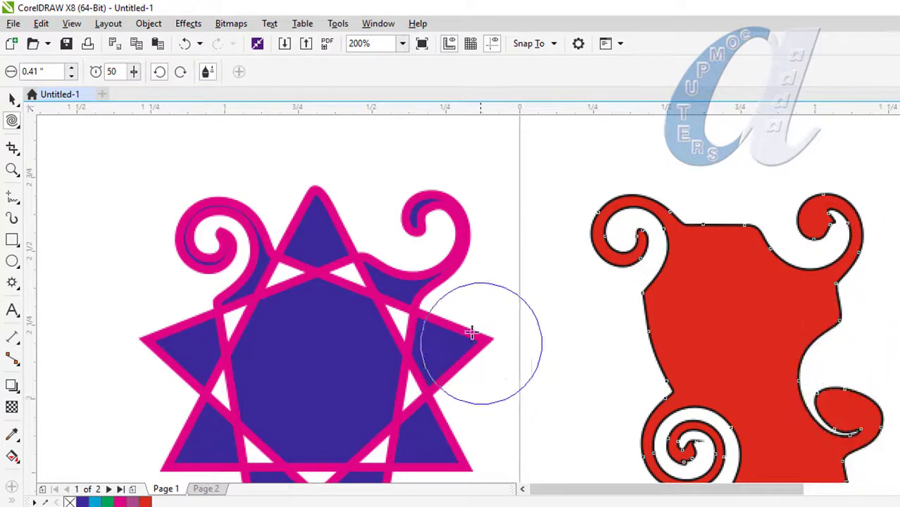
mouse_move(483, 341)
left_mouse_down()
mouse_move(532, 302)
mouse_move(506, 306)
mouse_move(482, 358)
mouse_move(519, 357)
mouse_move(512, 345)
mouse_move(521, 377)
mouse_move(477, 378)
left_mouse_up()
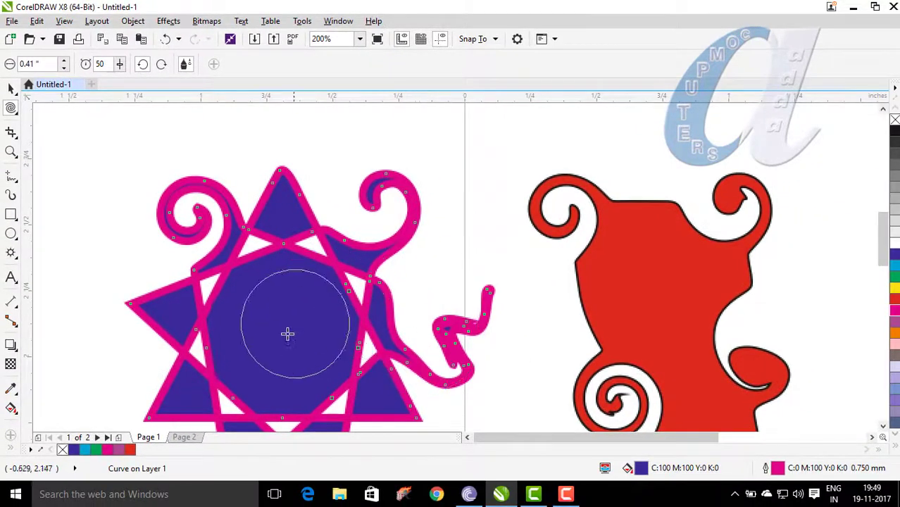
left_click_drag(128, 302, 131, 303)
Twirl the star's two bottom points into curved arms and distort the lower left edge of the red shape with the same tool.
scroll(169, 307, "down", 2)
scroll(168, 411, "up", 2)
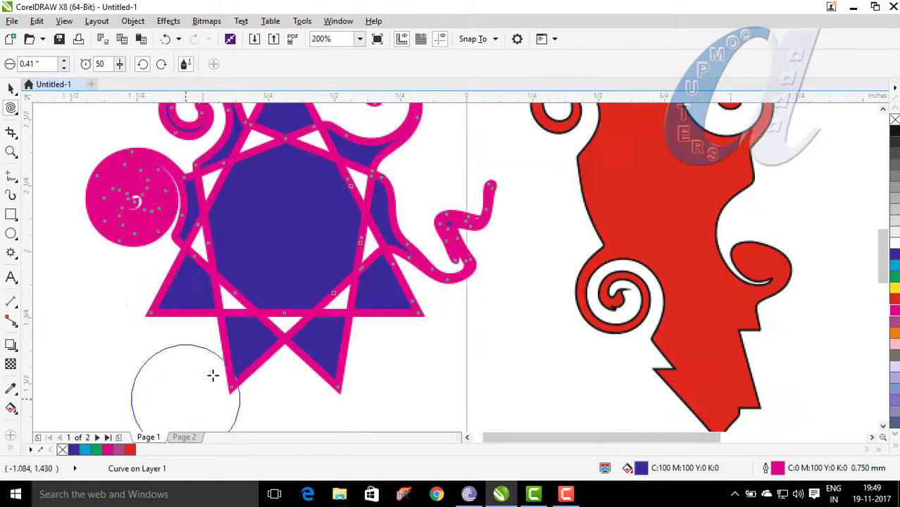
mouse_move(238, 364)
left_mouse_down()
mouse_move(208, 386)
mouse_move(144, 374)
mouse_move(231, 402)
mouse_move(282, 366)
left_mouse_up()
mouse_move(402, 389)
left_mouse_down()
mouse_move(453, 402)
mouse_move(310, 354)
mouse_move(282, 374)
mouse_move(421, 392)
mouse_move(516, 387)
mouse_move(306, 350)
mouse_move(367, 365)
mouse_move(457, 363)
left_mouse_up()
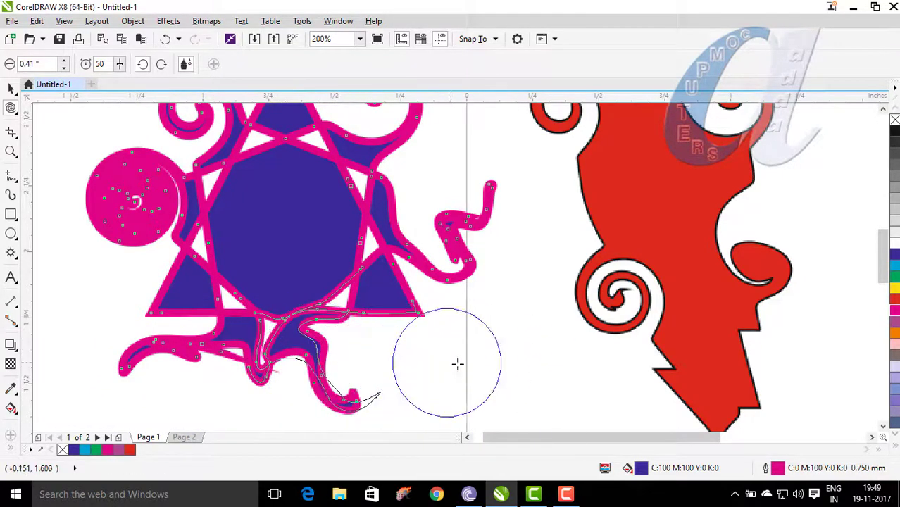
mouse_move(676, 321)
left_mouse_down()
mouse_move(690, 316)
mouse_move(687, 330)
mouse_move(638, 361)
mouse_move(521, 359)
left_mouse_up()
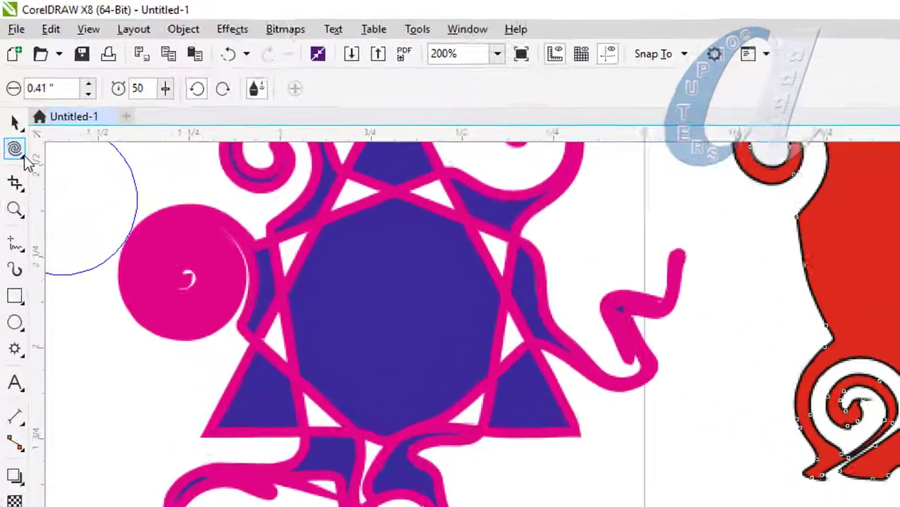
Switch to the Smudge tool and carve two curved channels into the red shape, one from its left edge and one from its right edge.
left_click(17, 111)
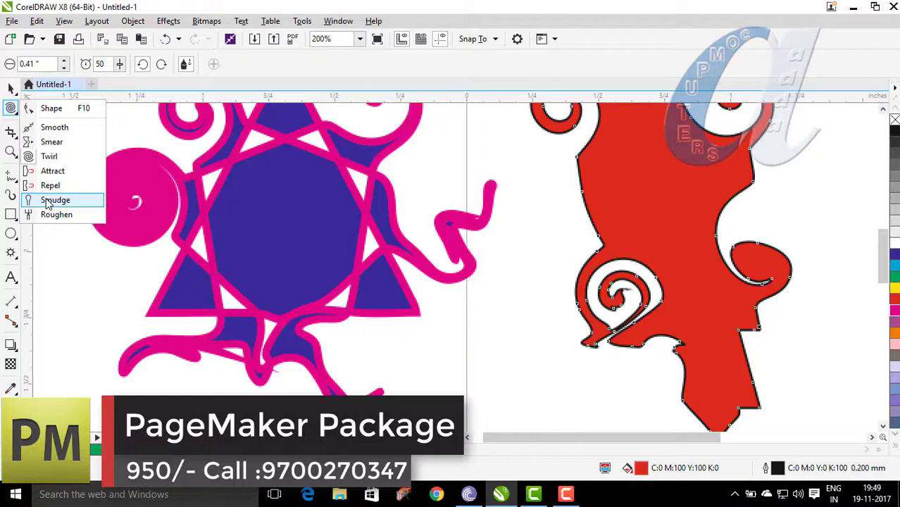
left_click(49, 202)
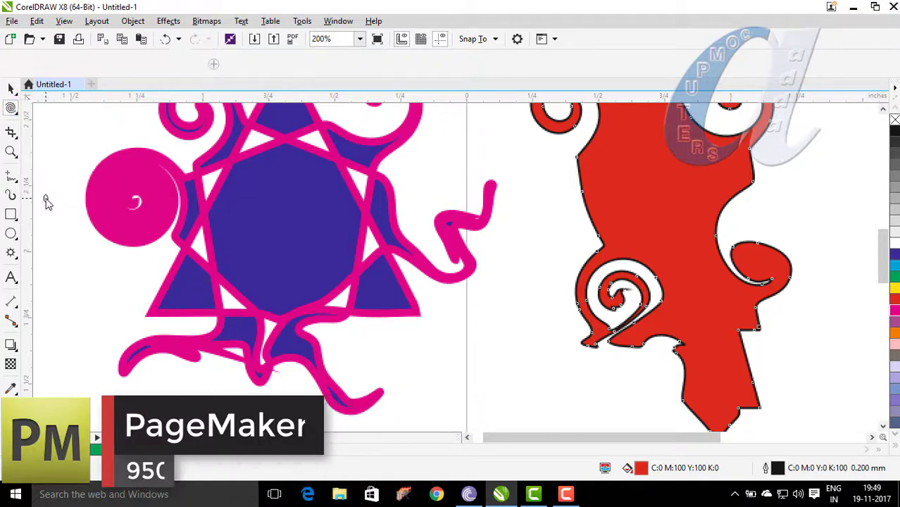
scroll(318, 326, "up", 1)
scroll(321, 330, "up", 1)
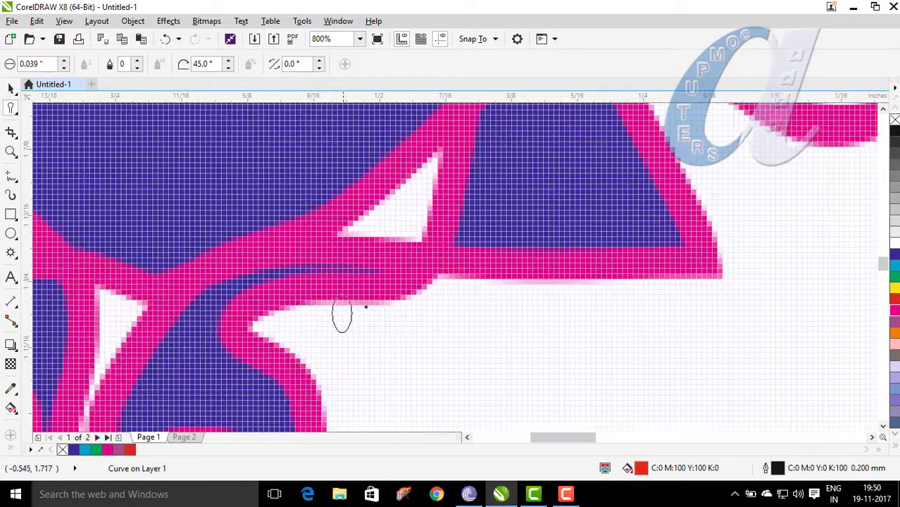
scroll(362, 304, "down", 2)
scroll(432, 311, "up", 2)
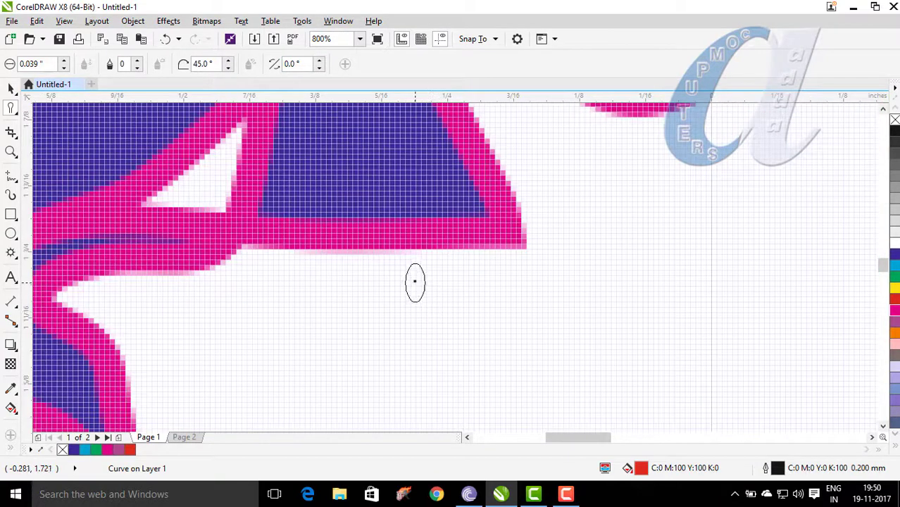
scroll(412, 275, "down", 2)
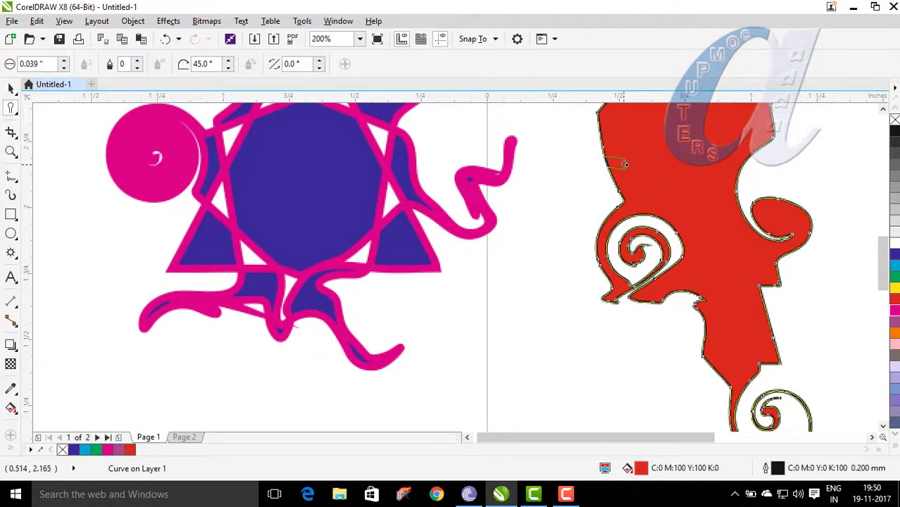
left_click_drag(716, 248, 736, 257)
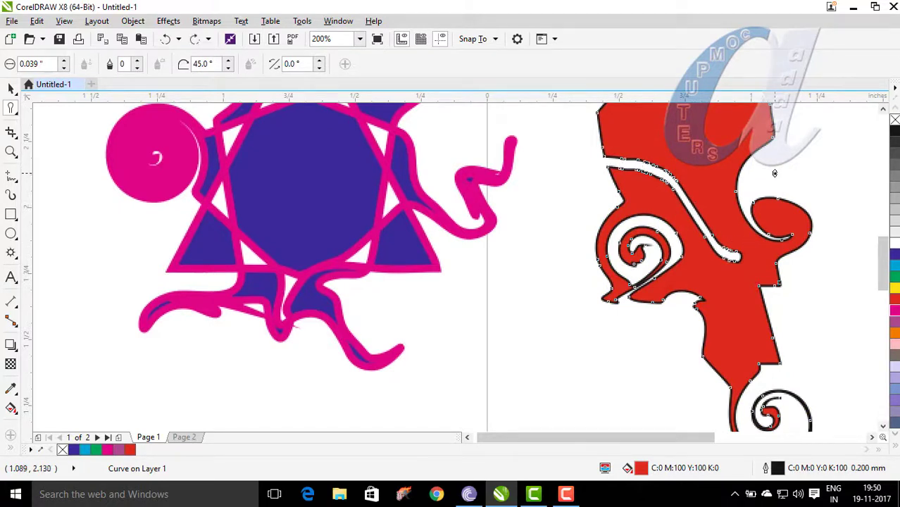
left_click_drag(624, 129, 613, 127)
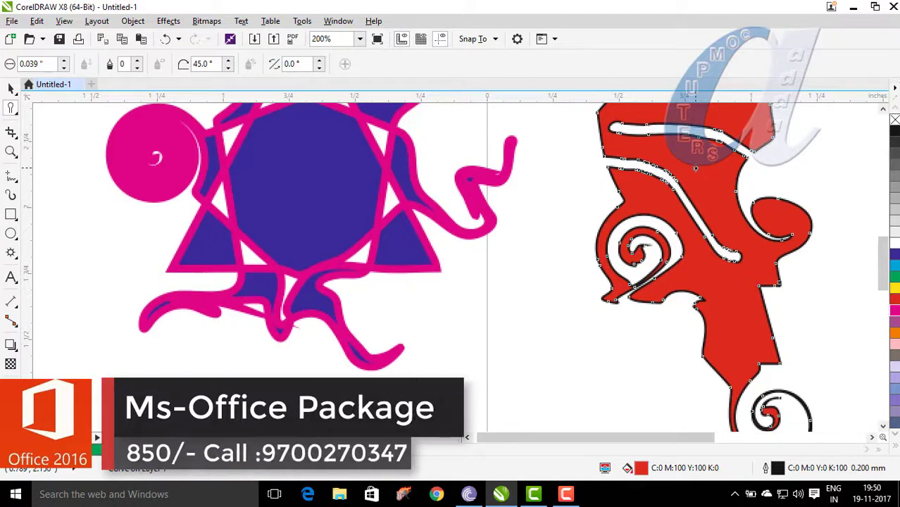
Smudge two thin, upward-curving arms outward from the right edge of the red shape.
left_click_drag(758, 171, 817, 157)
left_click_drag(837, 120, 839, 105)
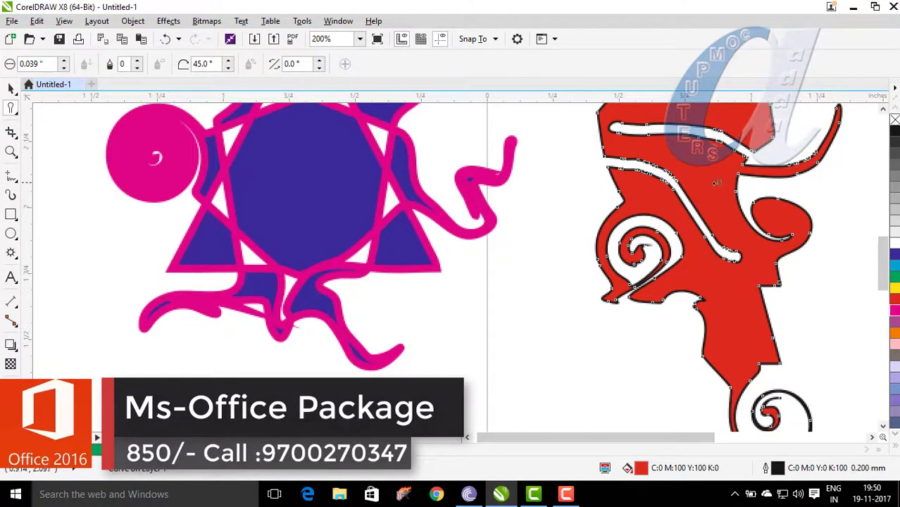
mouse_move(771, 322)
left_mouse_down()
mouse_move(794, 328)
mouse_move(843, 229)
left_mouse_up()
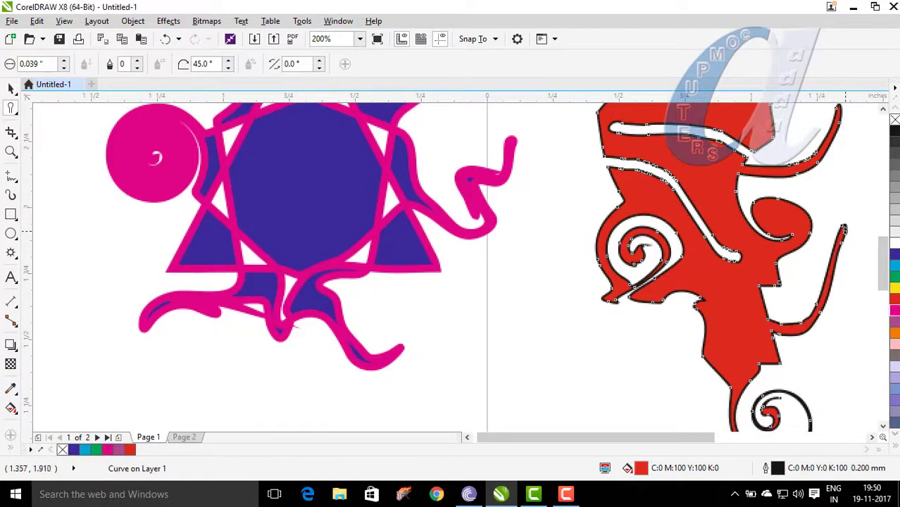
Smudge a long curved arm out of the star's lower right side and a short channel into its lower left point.
left_click(304, 199)
mouse_move(352, 269)
left_mouse_down()
mouse_move(470, 372)
mouse_move(321, 404)
mouse_move(241, 388)
left_mouse_up()
key("ctrl+z")
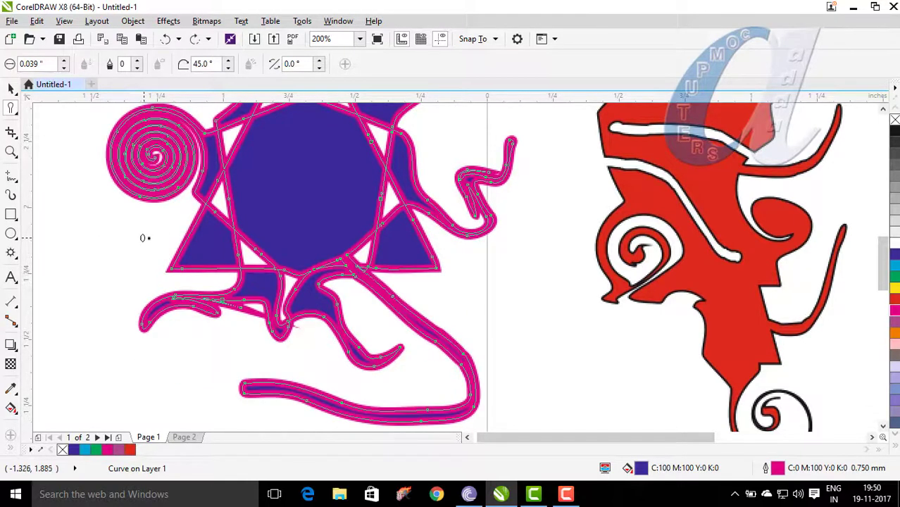
left_click_drag(182, 244, 213, 247)
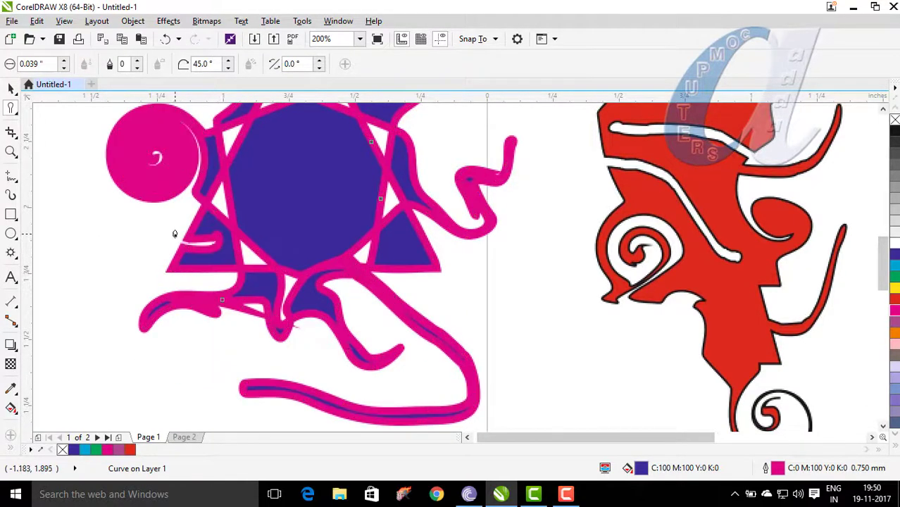